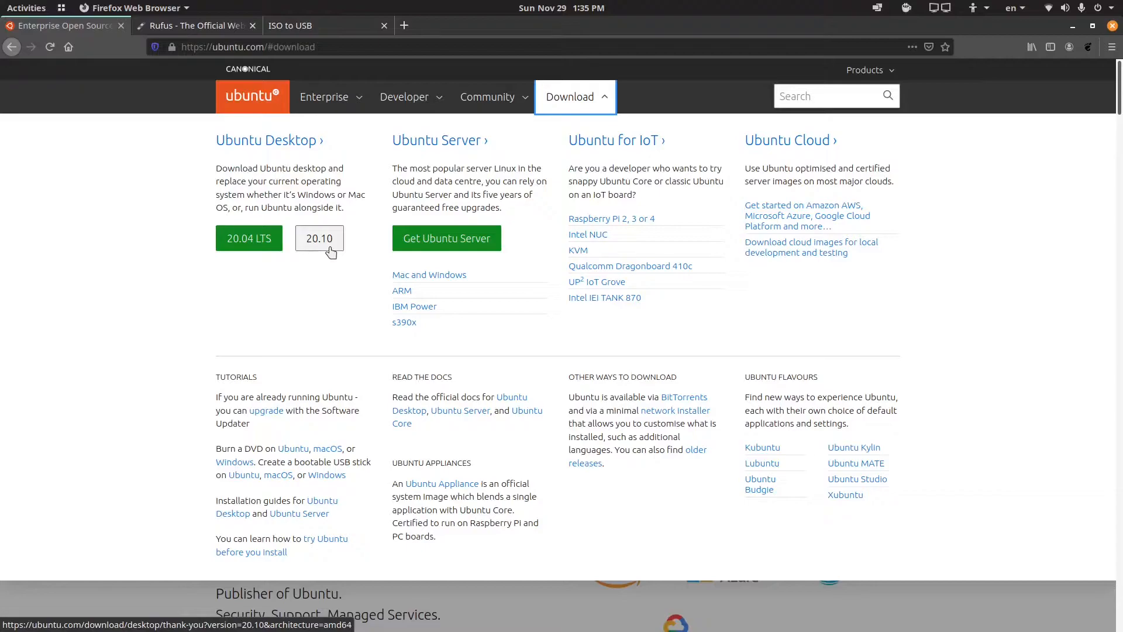
Step: Download the Ubuntu Desktop 20.04 LTS ISO image
{"action": "left_click", "coordinate": [250, 245]}
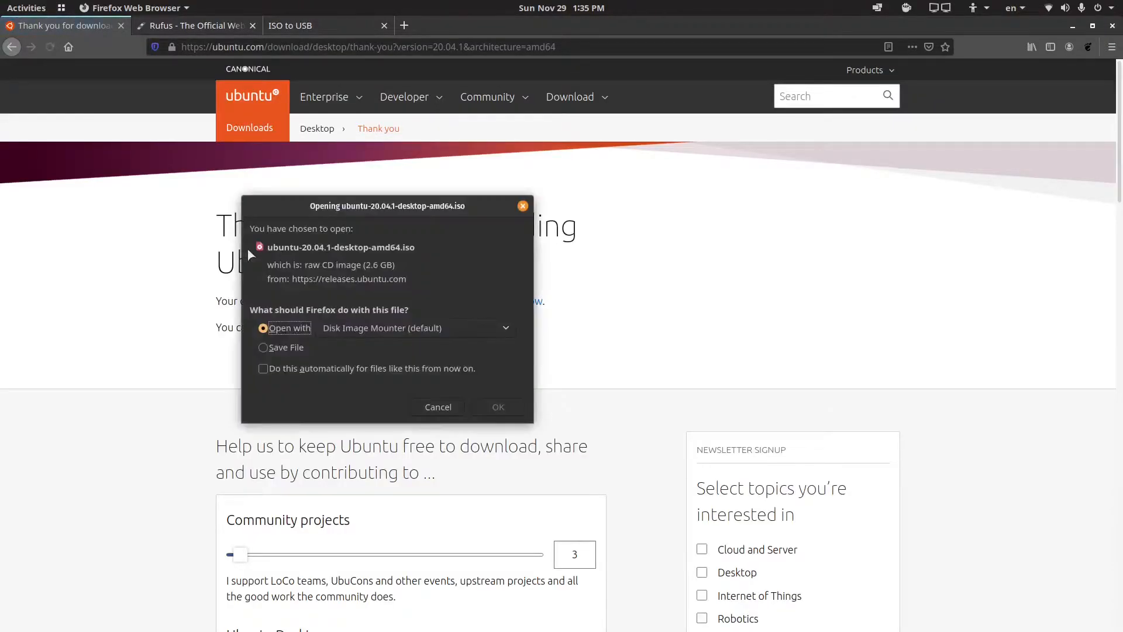
{"action": "left_click", "coordinate": [507, 406]}
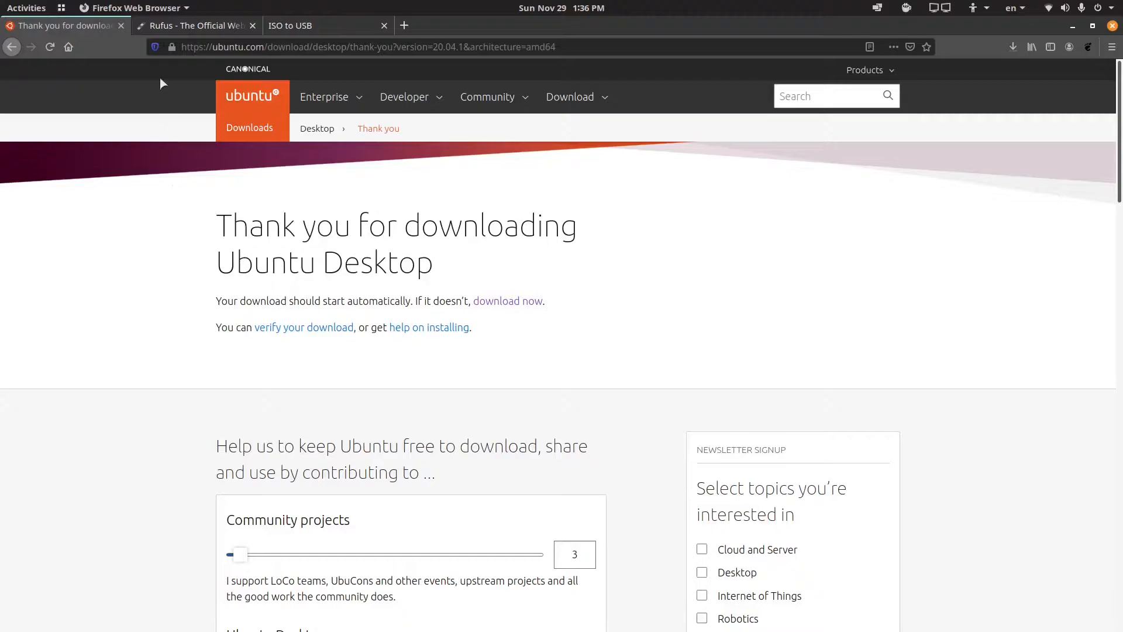
Step: Look over the Rufus and ISO to USB pages for creating a bootable USB drive
{"action": "left_click", "coordinate": [170, 27]}
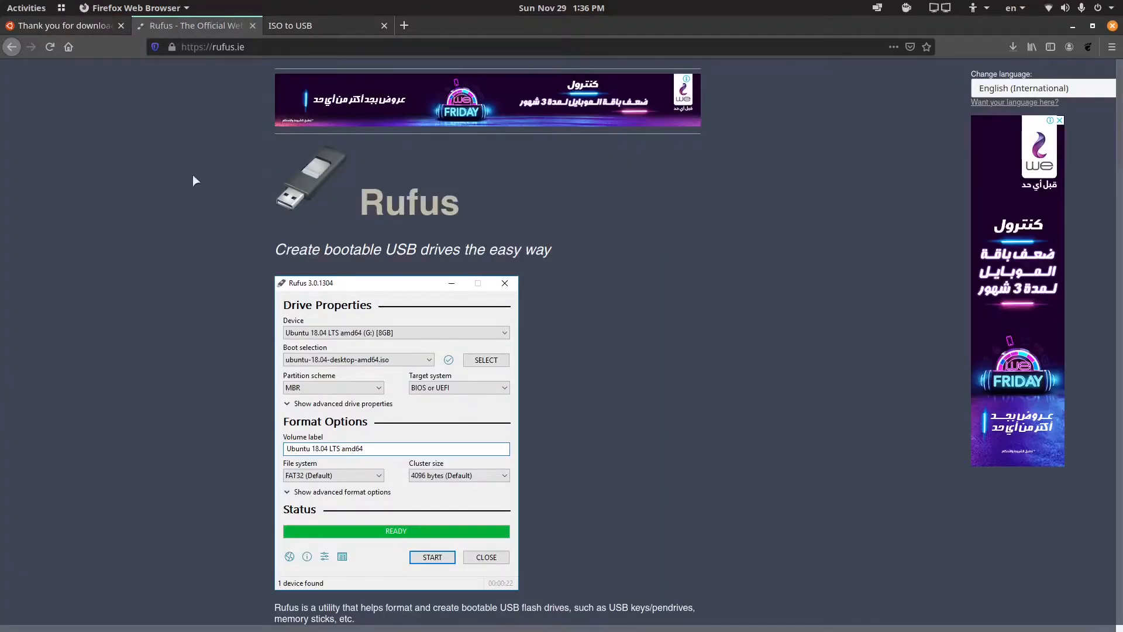
{"action": "left_click", "coordinate": [290, 26]}
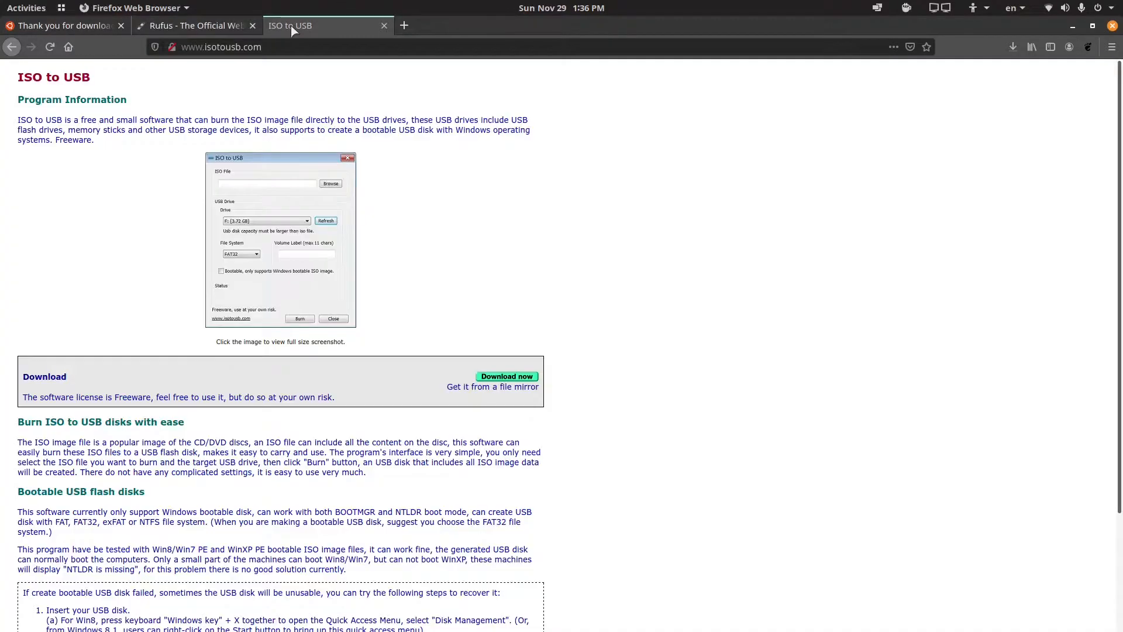
{"action": "left_click", "coordinate": [51, 30]}
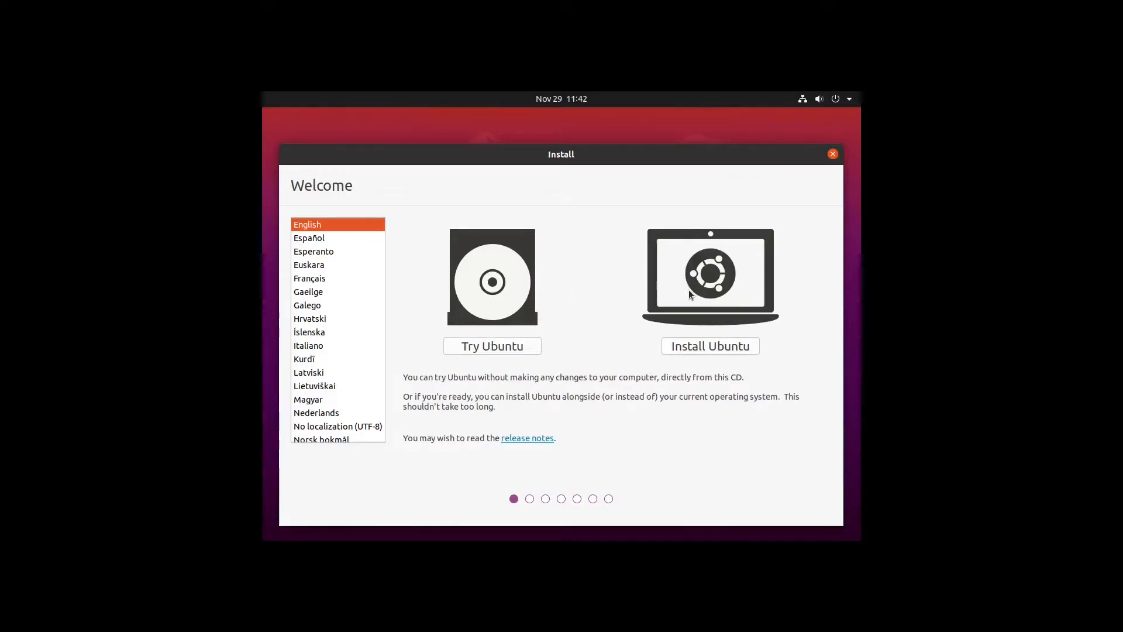
Step: Start Install Ubuntu, test the English (US) keyboard layout, and continue
{"action": "left_click", "coordinate": [729, 339]}
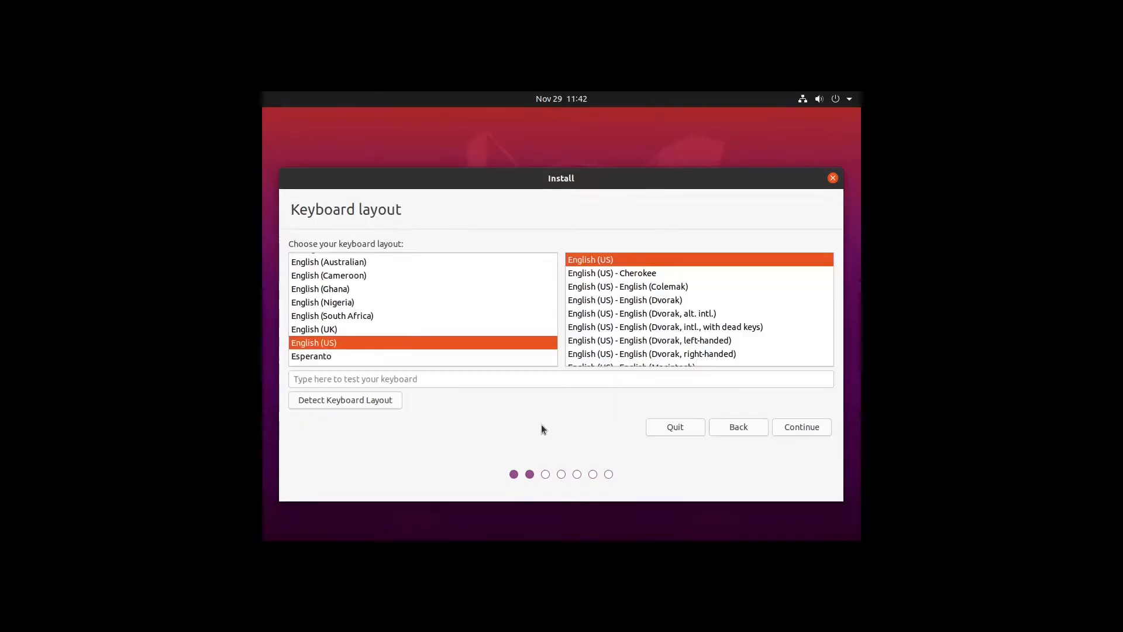
{"action": "left_click", "coordinate": [483, 381]}
{"action": "type", "text": "teest"}
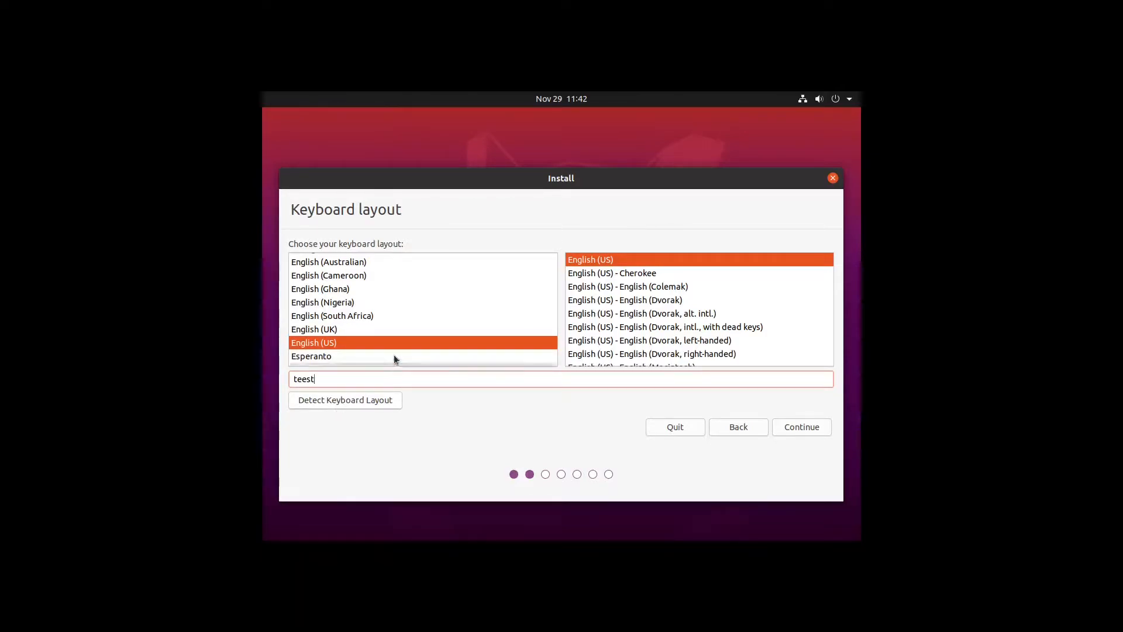
{"action": "left_click", "coordinate": [813, 433]}
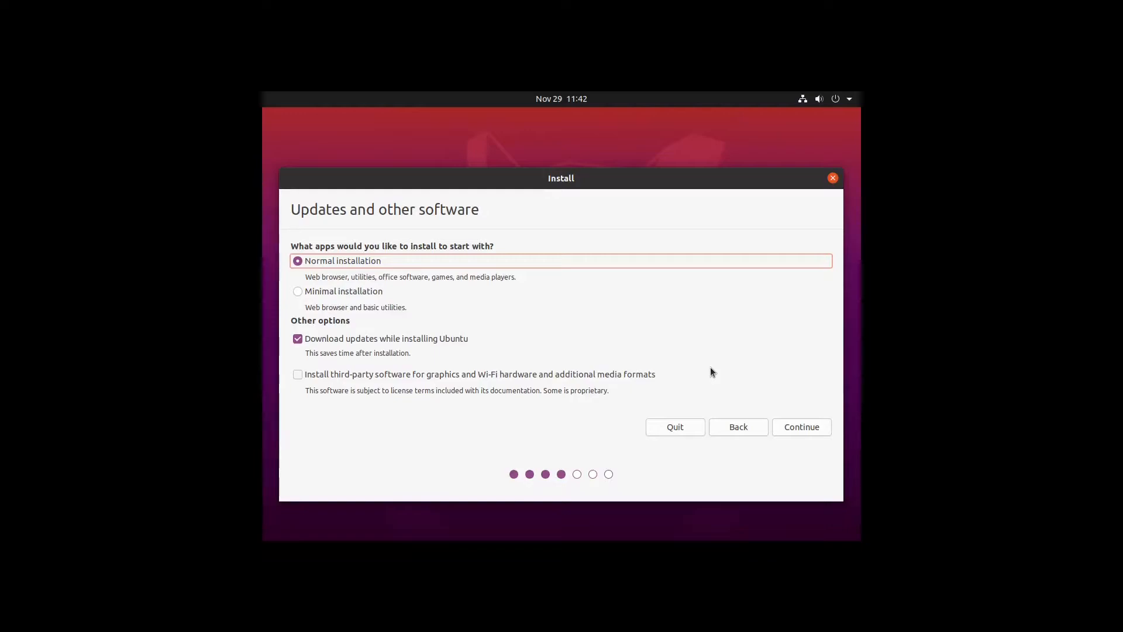
Step: Choose Normal installation, enable third-party software for graphics, Wi-Fi and media formats, and continue
{"action": "left_click", "coordinate": [363, 292]}
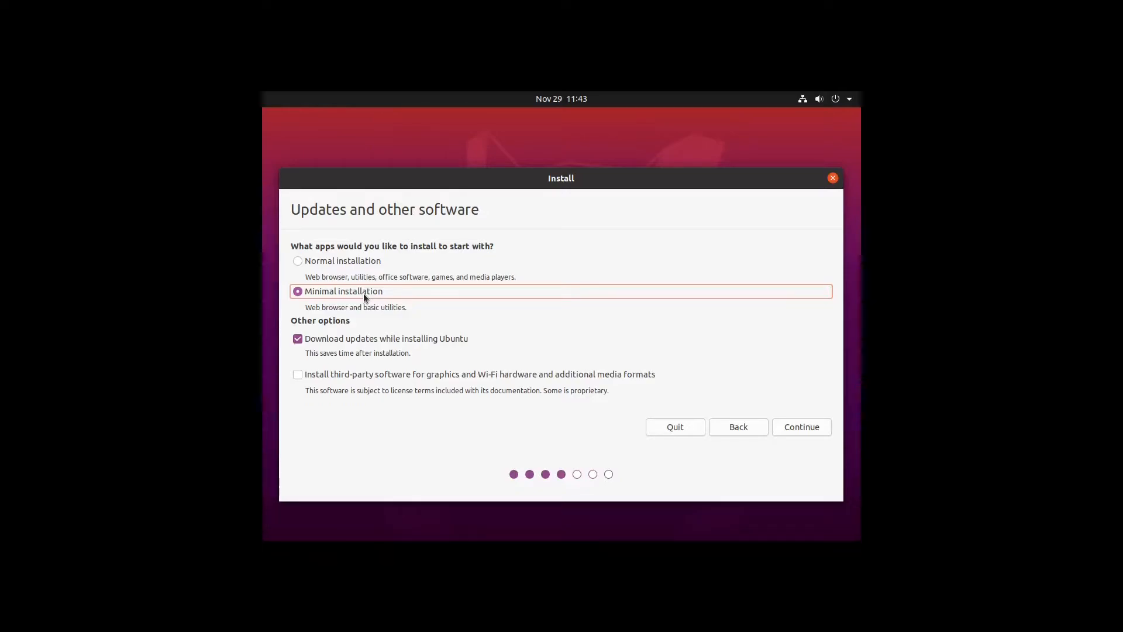
{"action": "left_click", "coordinate": [361, 260]}
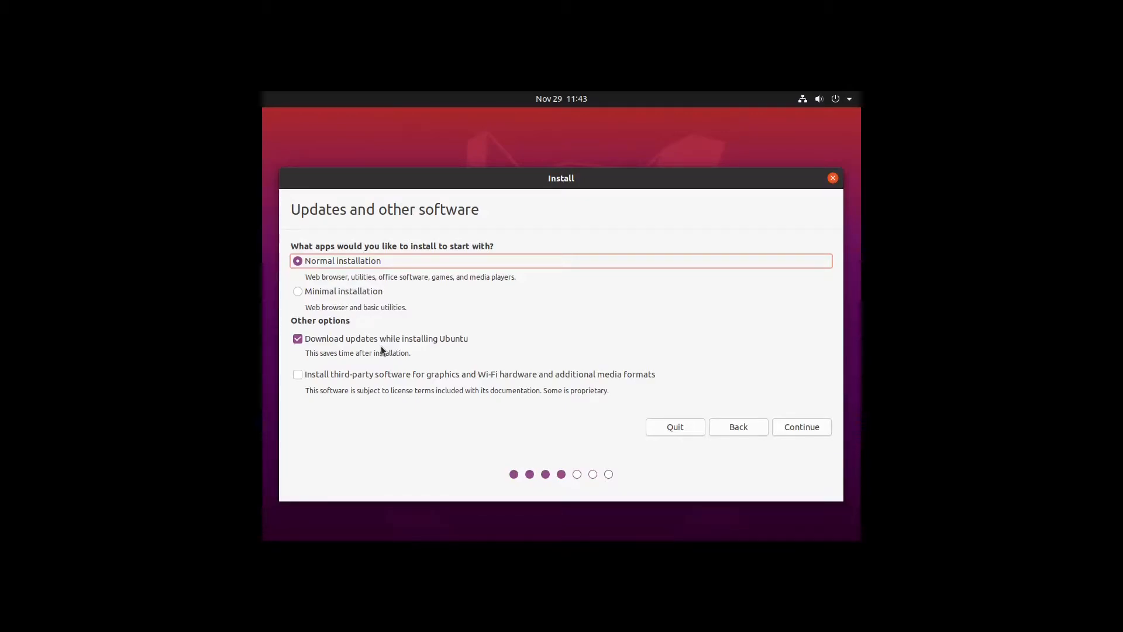
{"action": "left_click", "coordinate": [299, 376]}
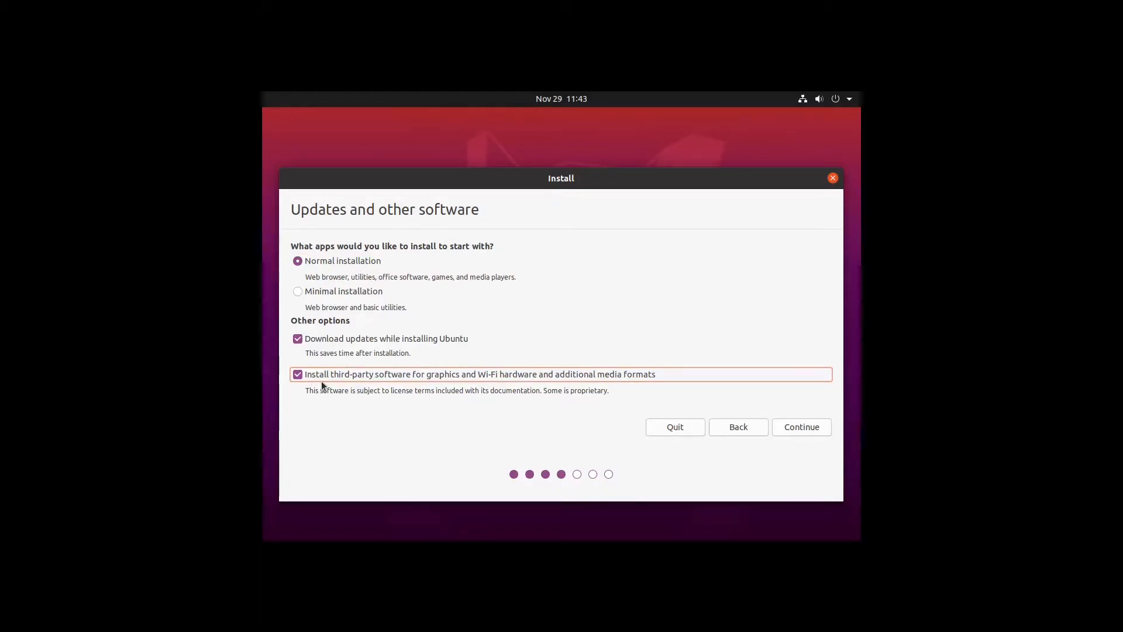
{"action": "left_click", "coordinate": [801, 427]}
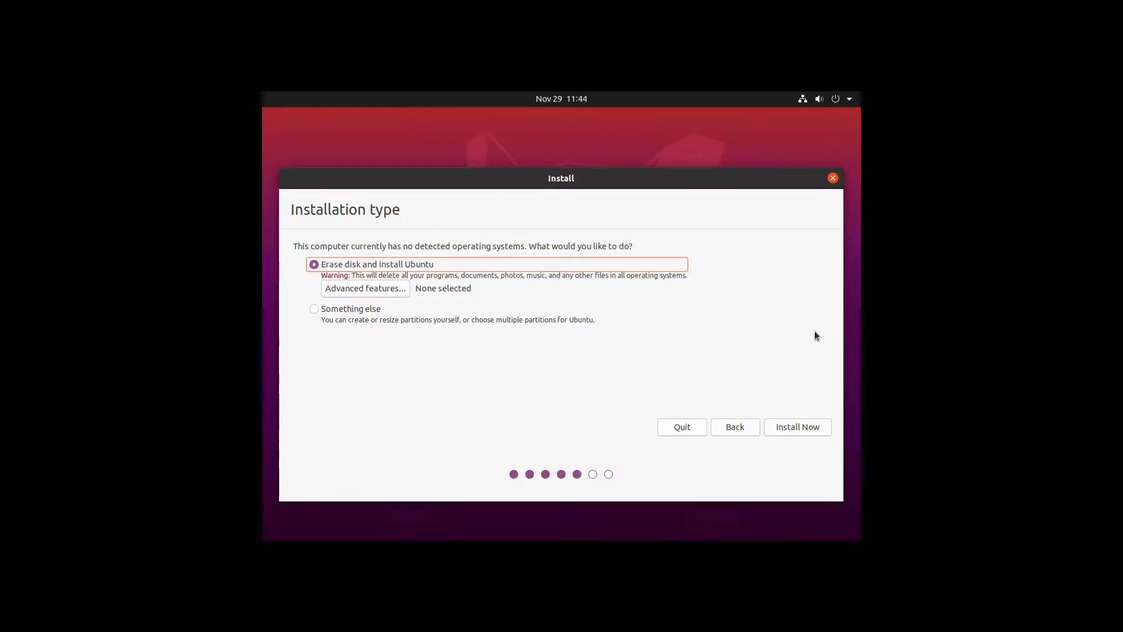
Step: Erase the disk and install Ubuntu, accepting the changes to be written to disk
{"action": "left_click", "coordinate": [810, 427]}
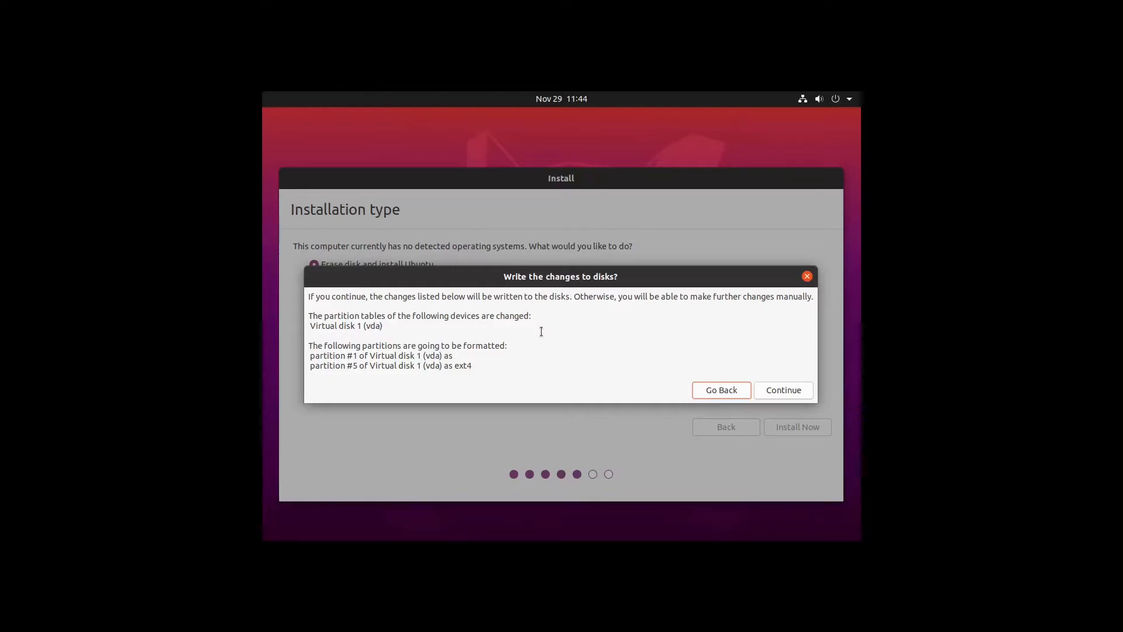
{"action": "left_click", "coordinate": [794, 394]}
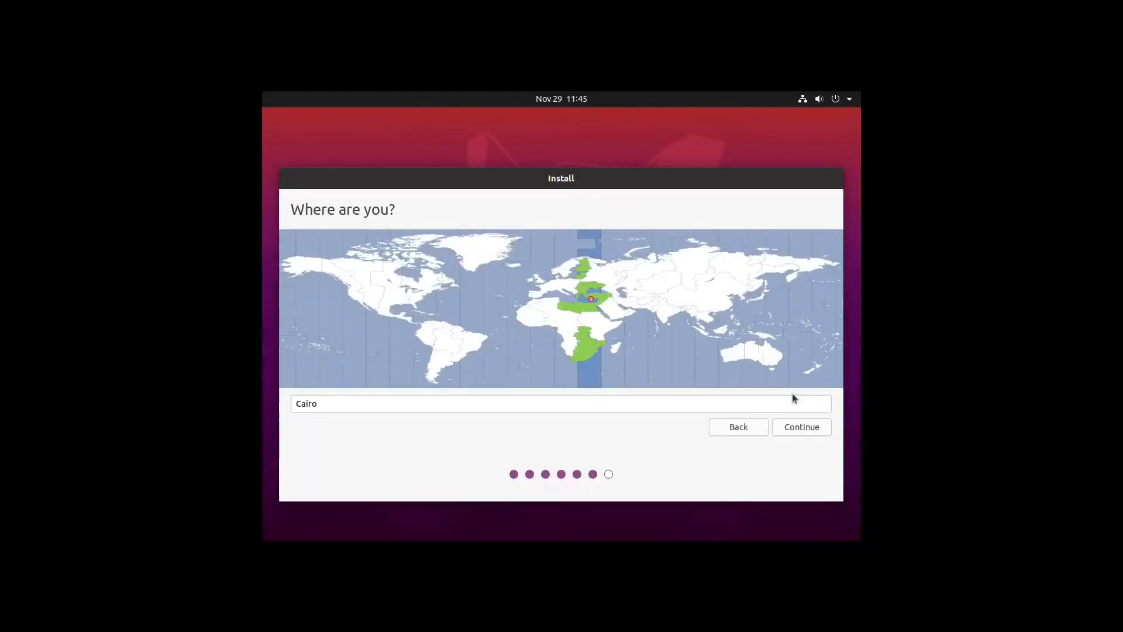
Step: Set the location on the time zone map to London and continue
{"action": "left_click", "coordinate": [383, 289]}
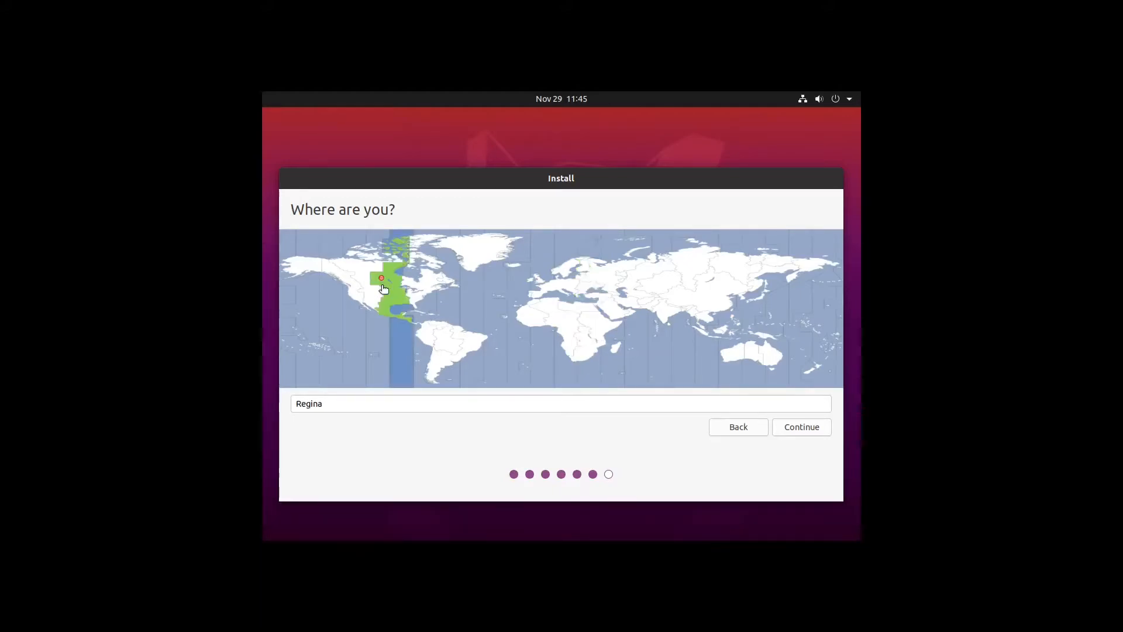
{"action": "left_click", "coordinate": [368, 296]}
{"action": "left_click", "coordinate": [394, 298]}
{"action": "left_click", "coordinate": [538, 284]}
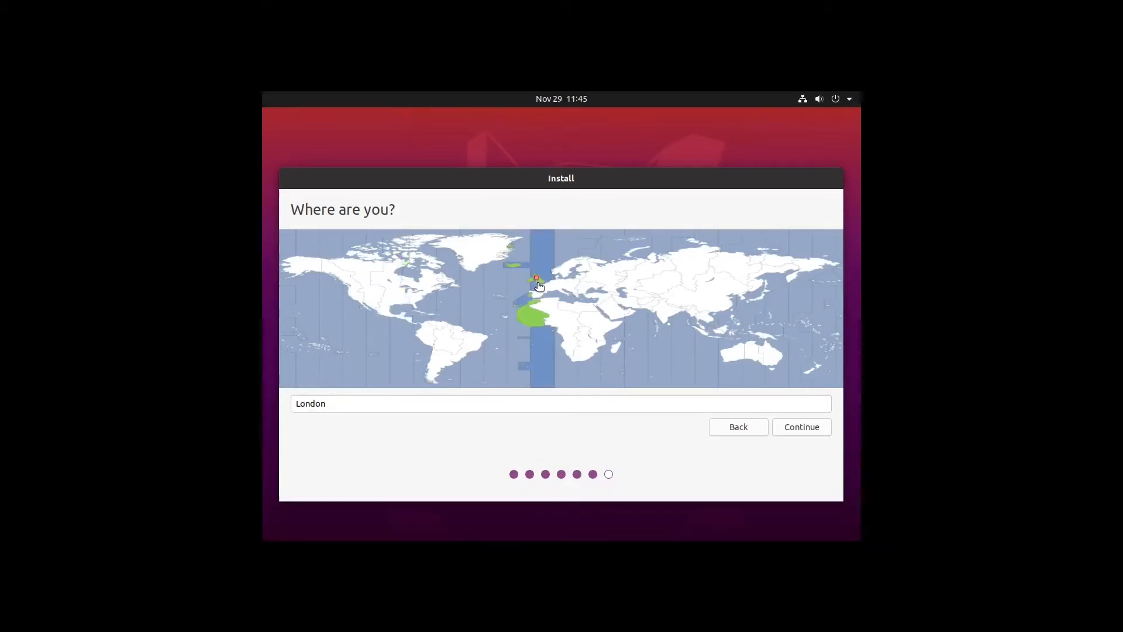
{"action": "left_click", "coordinate": [577, 307]}
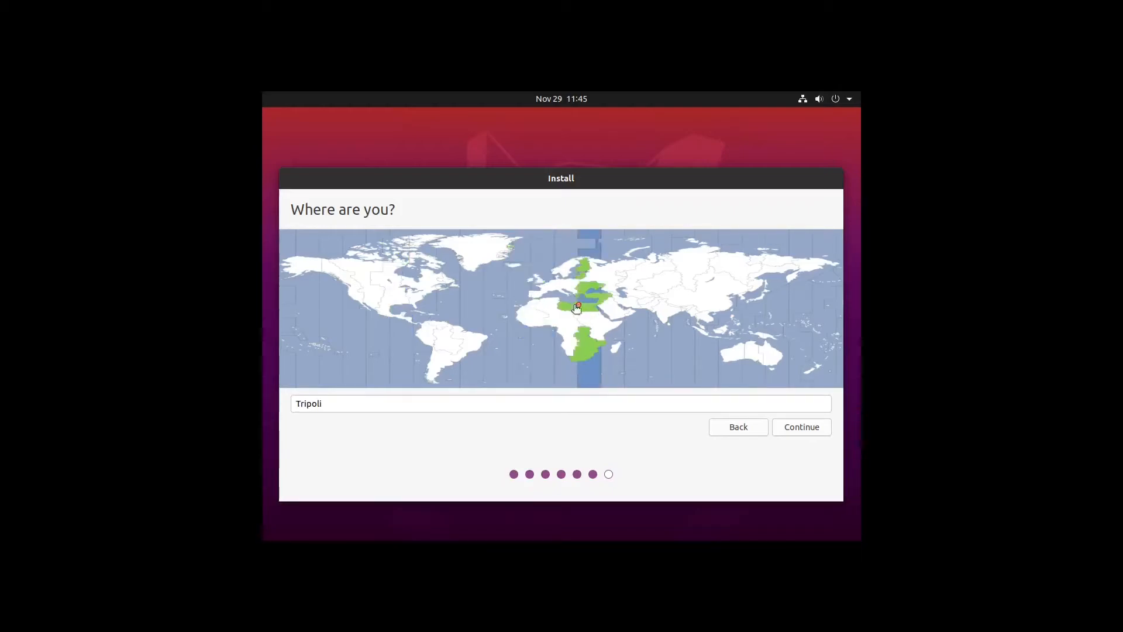
{"action": "left_click", "coordinate": [538, 282]}
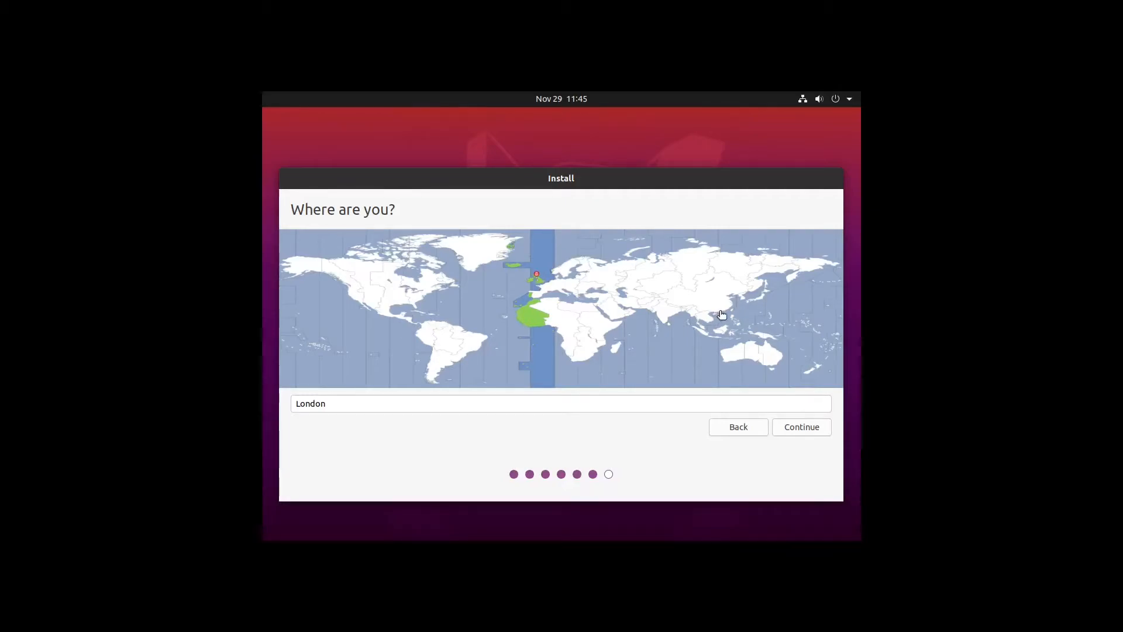
{"action": "left_click", "coordinate": [822, 430]}
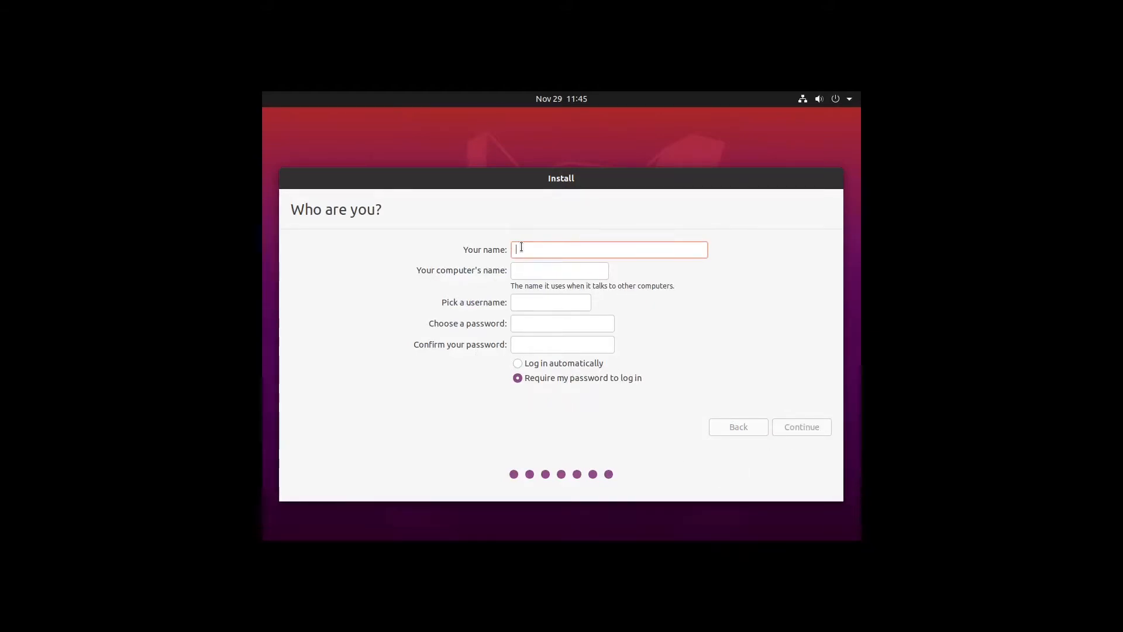
Step: Enter the user's name and set the computer's name to notes
{"action": "type", "text": "spart"}
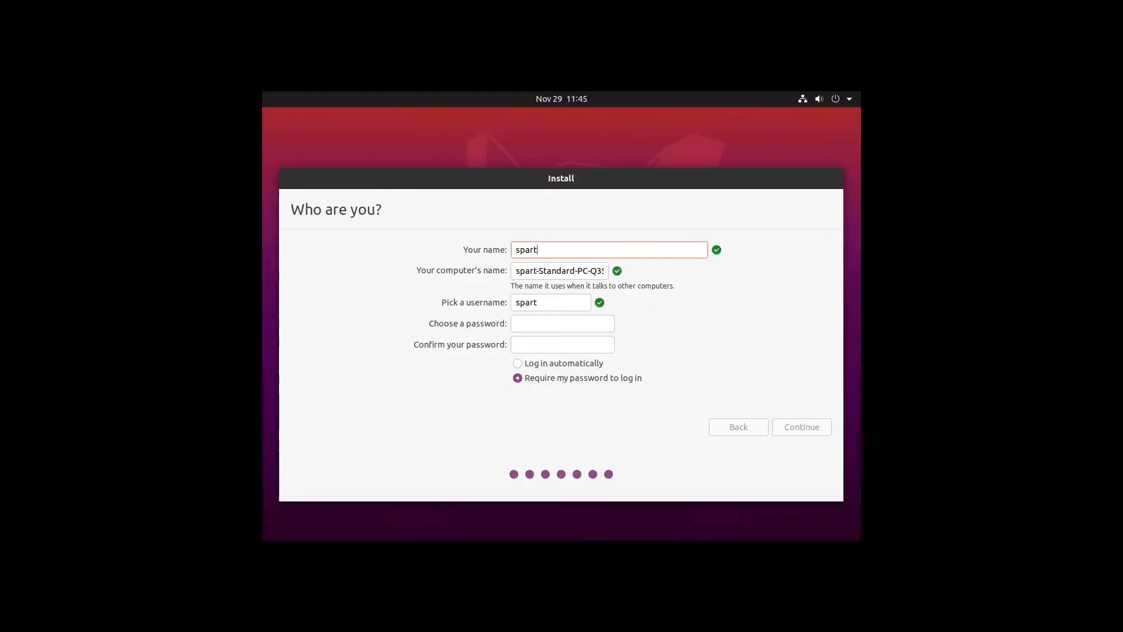
{"action": "type", "text": "acus"}
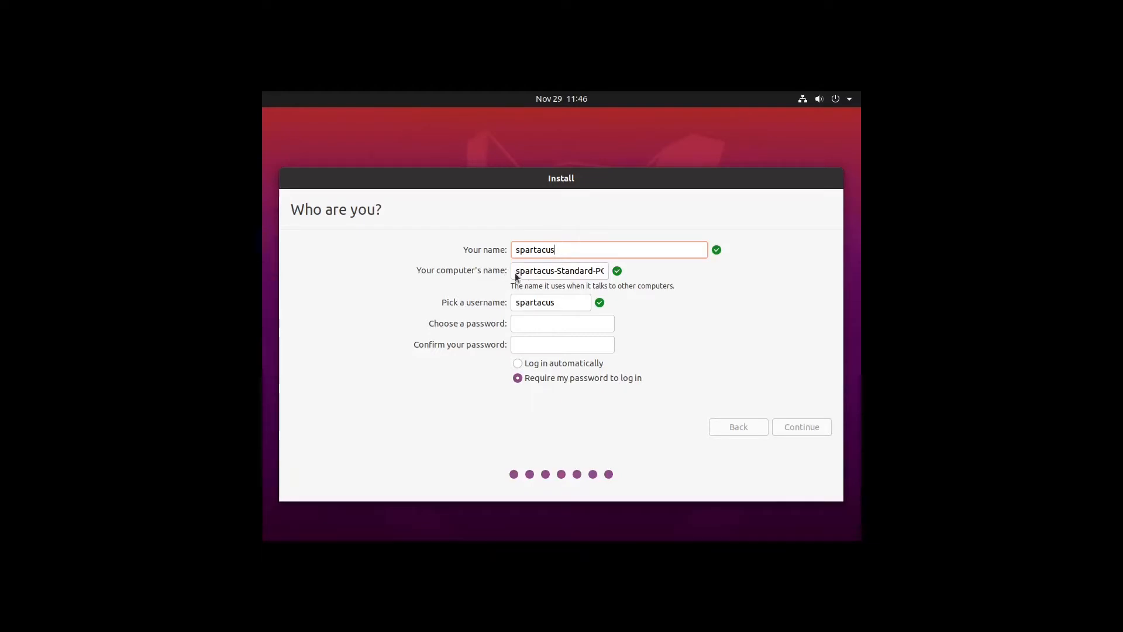
{"action": "left_click_drag", "start_coordinate": [516, 270], "coordinate": [719, 264]}
{"action": "key", "text": "BackSpace"}
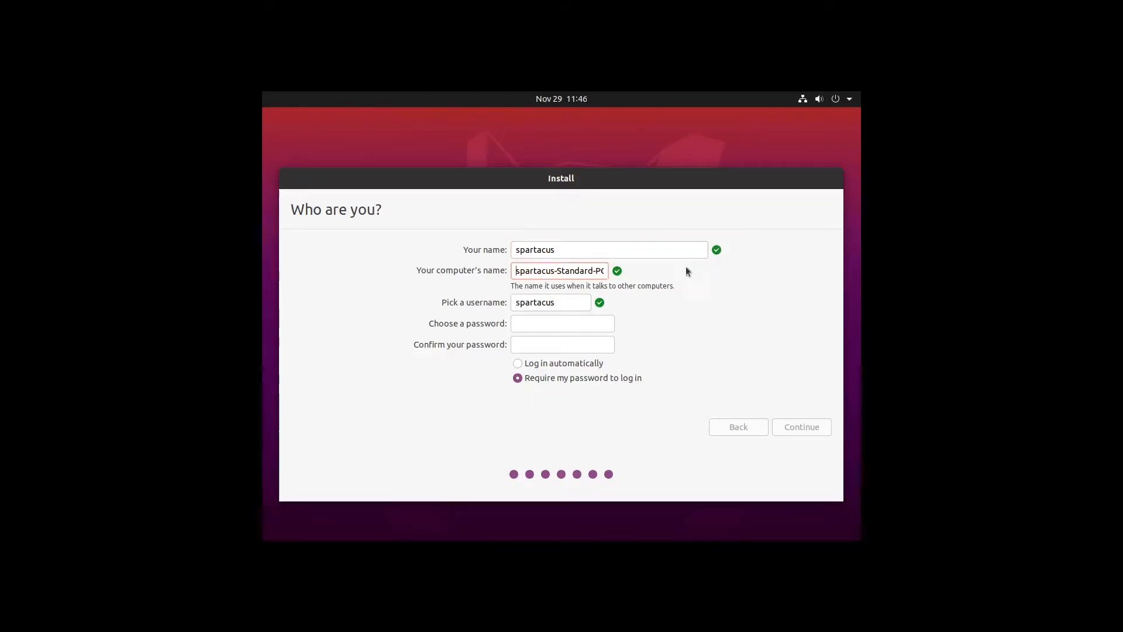
{"action": "left_click_drag", "start_coordinate": [515, 270], "coordinate": [675, 273]}
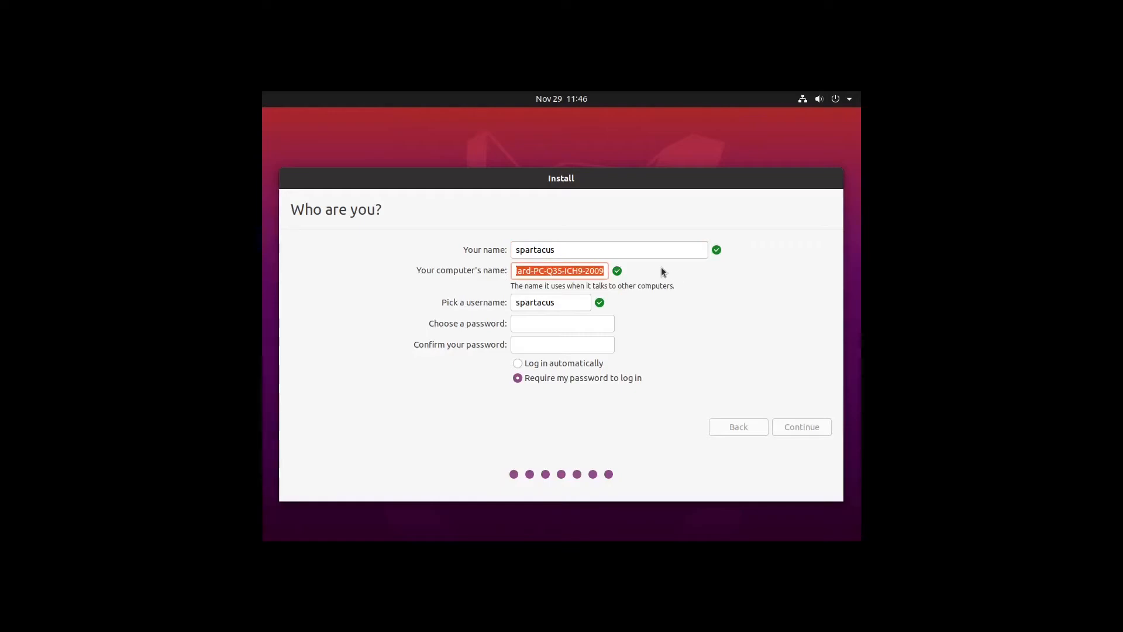
{"action": "type", "text": "notes"}
Step: Choose and confirm the account password, select automatic login, and continue
{"action": "left_click", "coordinate": [553, 325]}
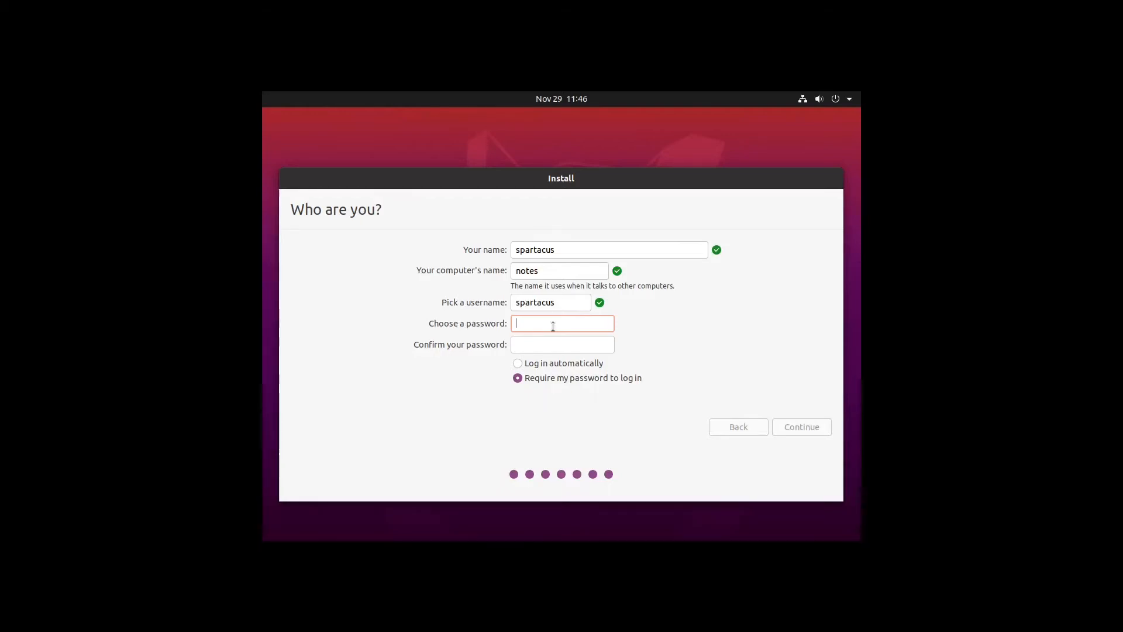
{"action": "type", "text": "pass"}
{"action": "left_click", "coordinate": [534, 346]}
{"action": "type", "text": "pass"}
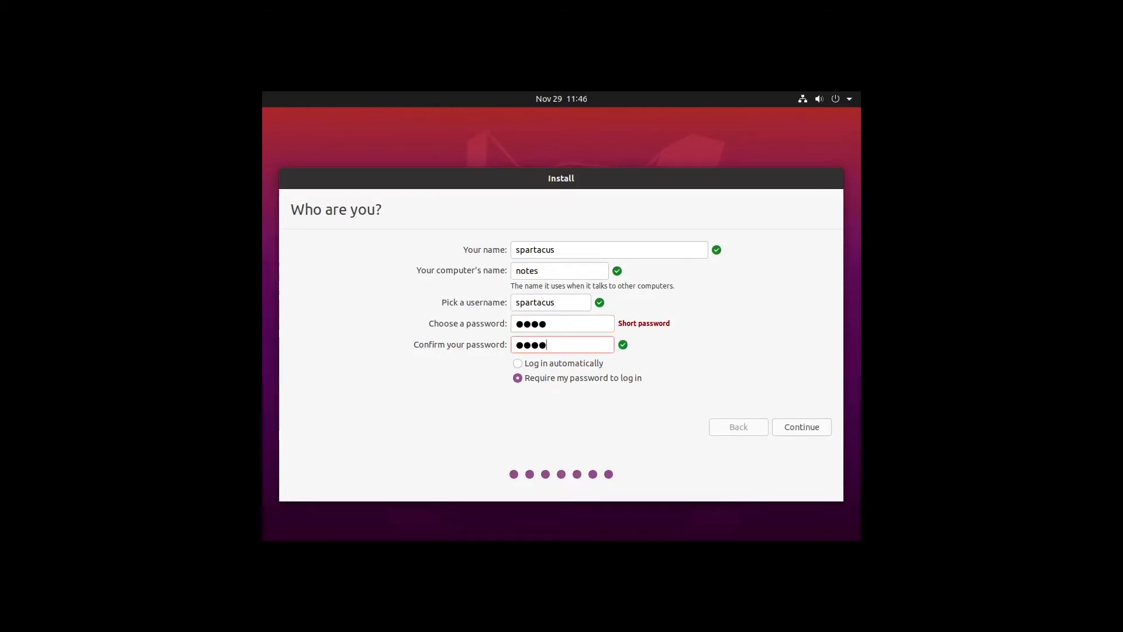
{"action": "left_click", "coordinate": [532, 364]}
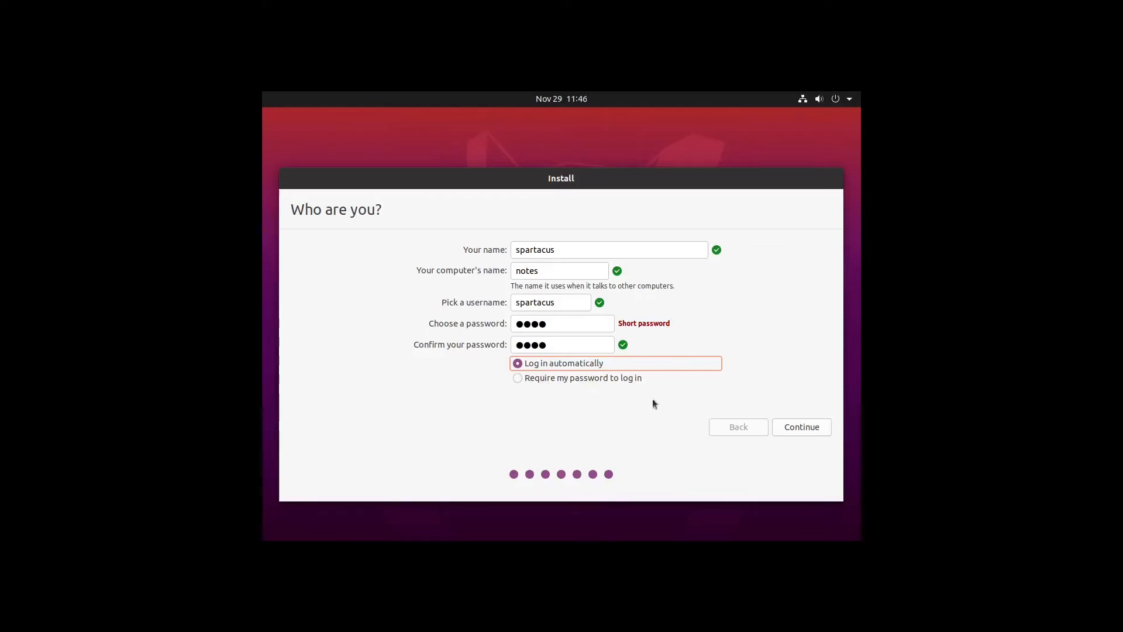
{"action": "left_click", "coordinate": [791, 431]}
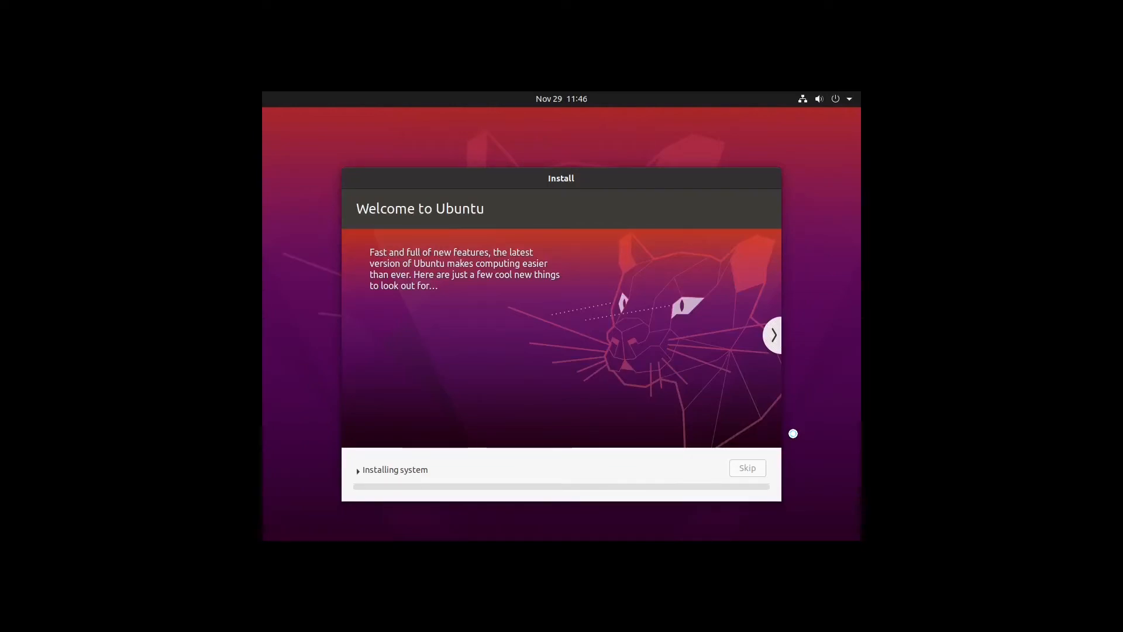
Step: Browse the installer slideshow while the installation runs
{"action": "left_click", "coordinate": [767, 340]}
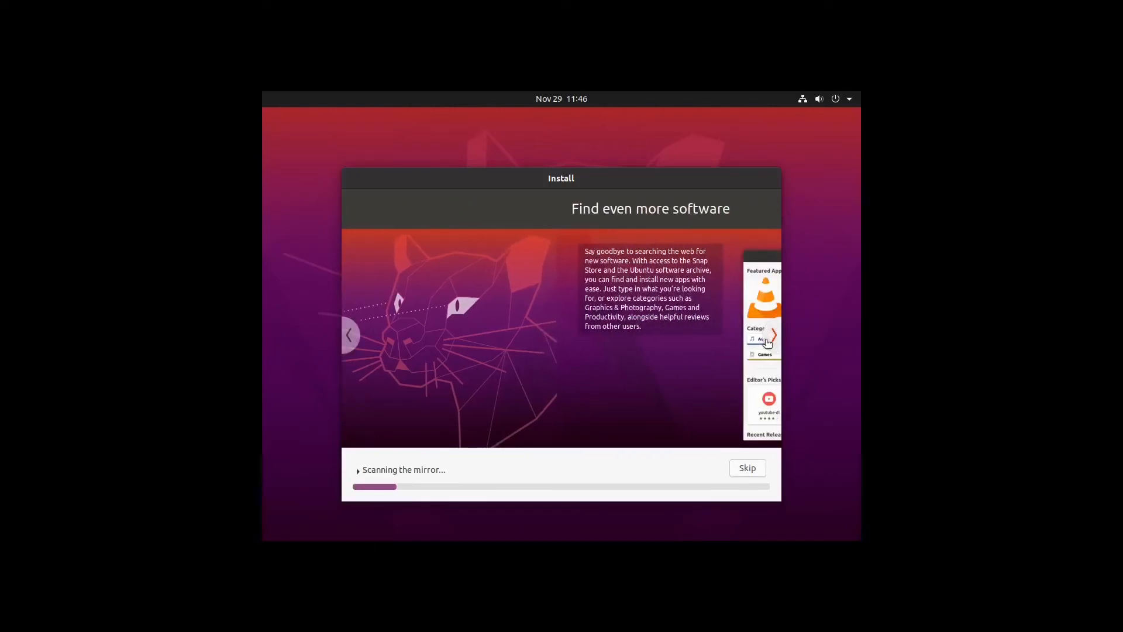
{"action": "left_click", "coordinate": [768, 341]}
{"action": "left_click", "coordinate": [768, 341]}
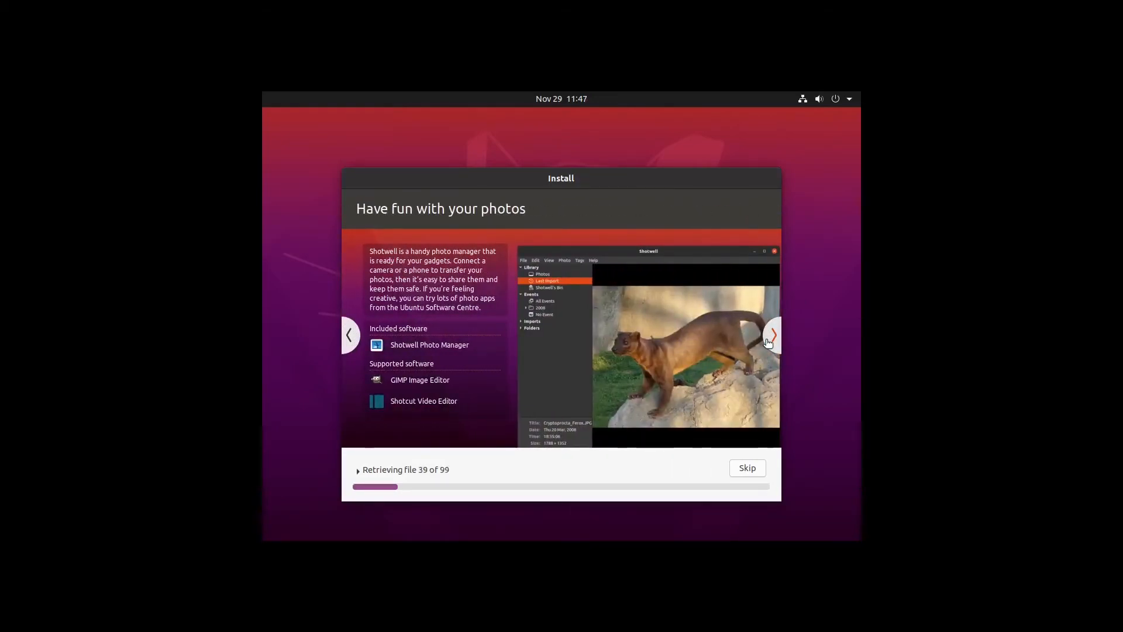
{"action": "left_click", "coordinate": [767, 341]}
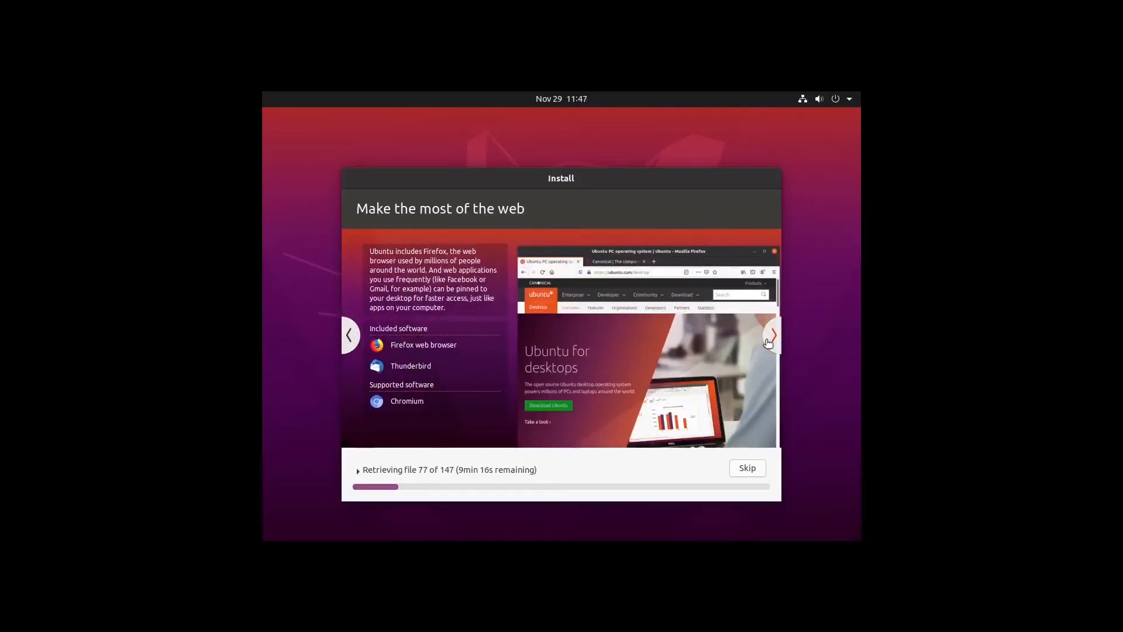
{"action": "left_click", "coordinate": [772, 335]}
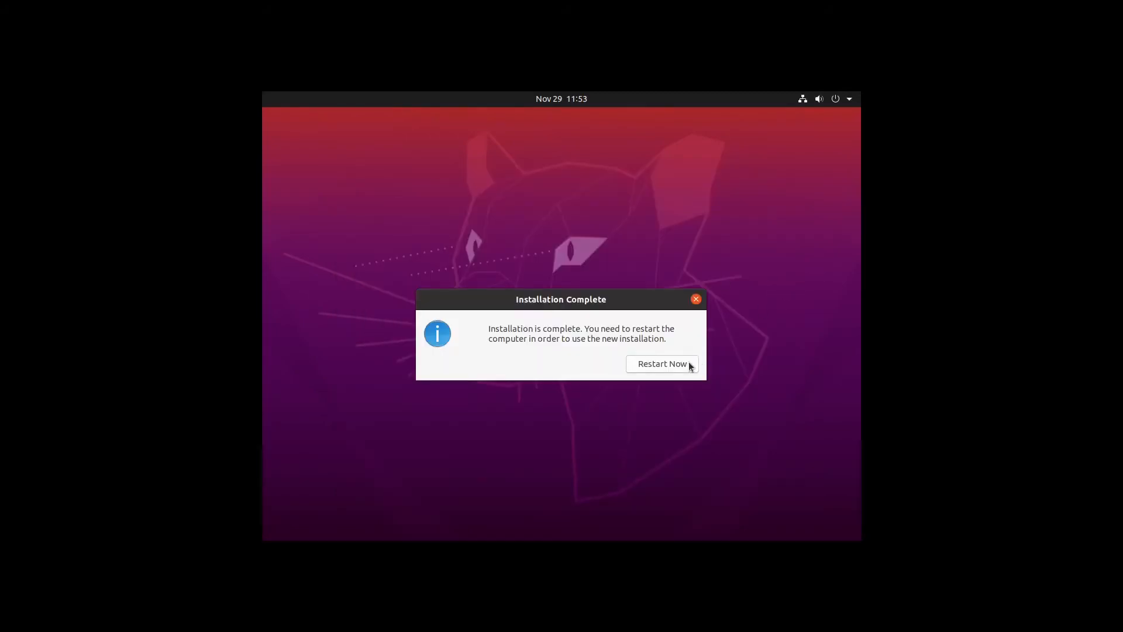
Step: Restart after installation and skip connecting online accounts
{"action": "left_click", "coordinate": [689, 364]}
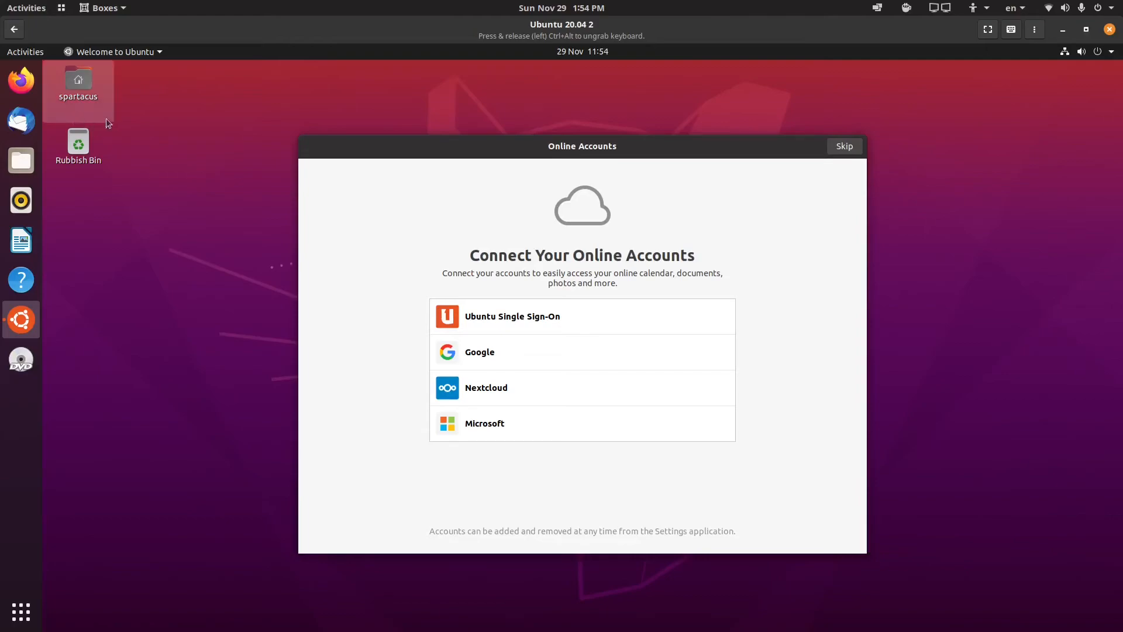
{"action": "left_click", "coordinate": [849, 149]}
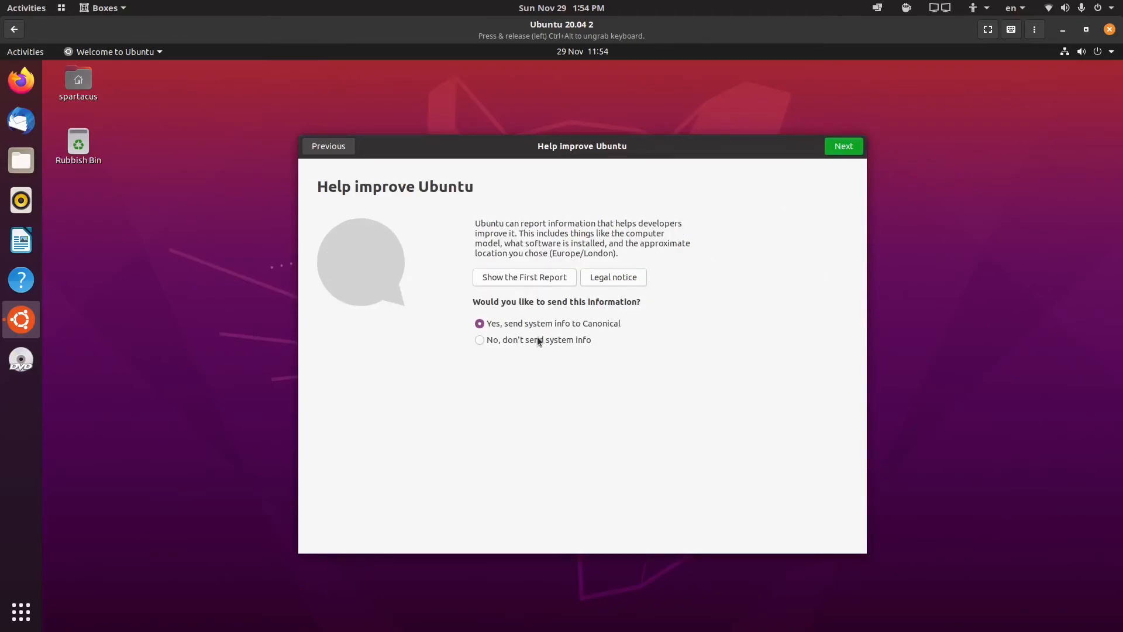
Step: Decline sending system info, leave location services off, and finish the welcome setup
{"action": "left_click", "coordinate": [533, 341]}
{"action": "left_click", "coordinate": [854, 149]}
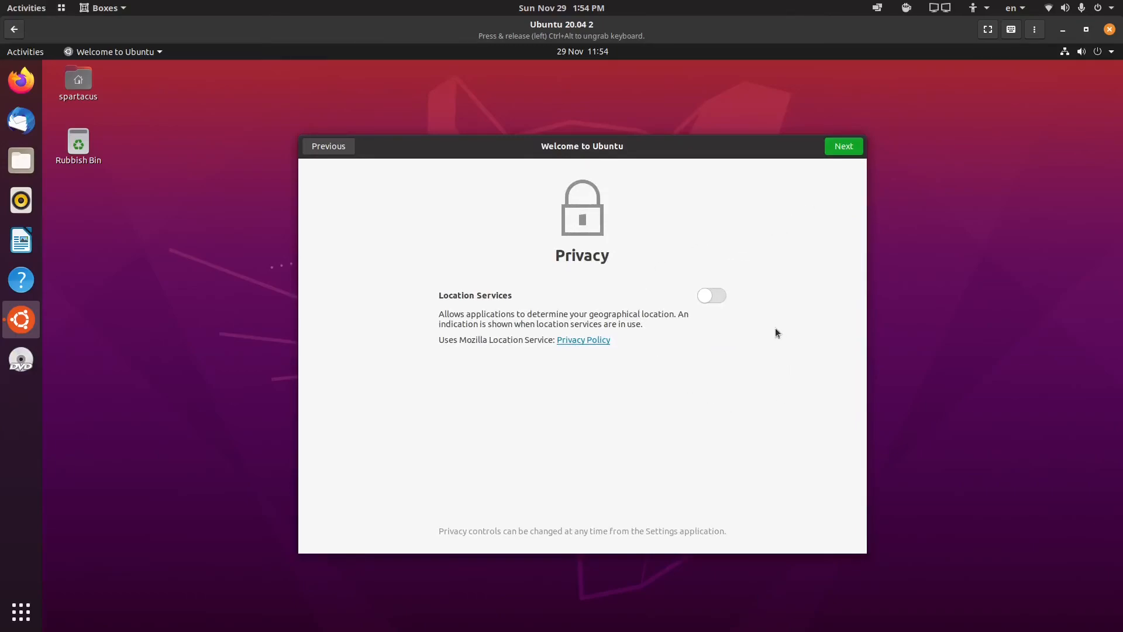
{"action": "left_click", "coordinate": [843, 149]}
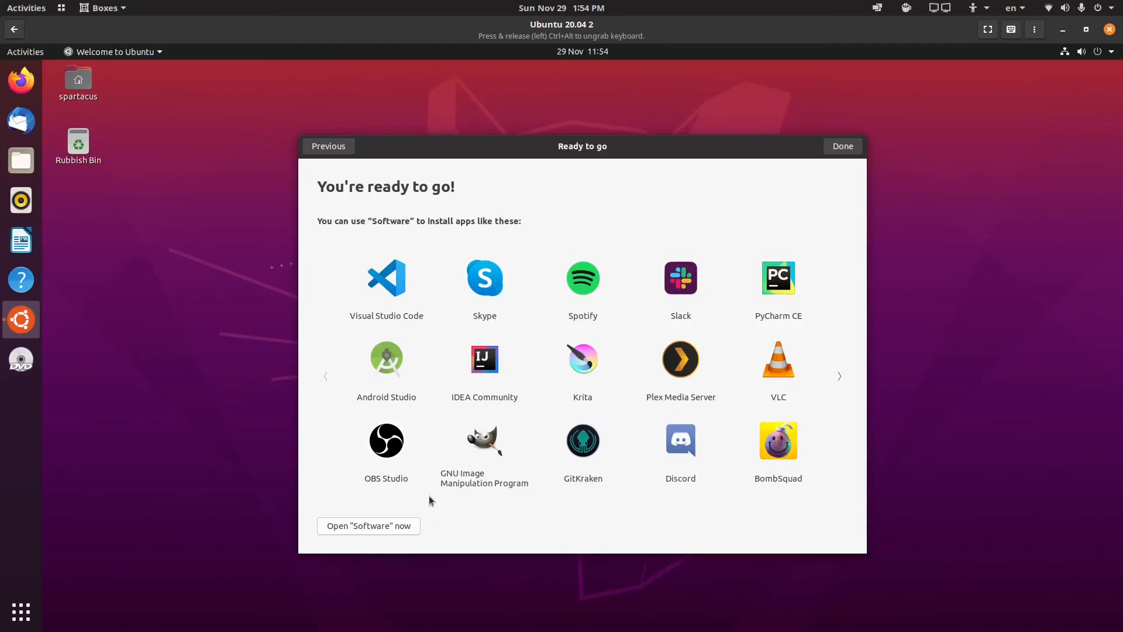
{"action": "left_click", "coordinate": [843, 147]}
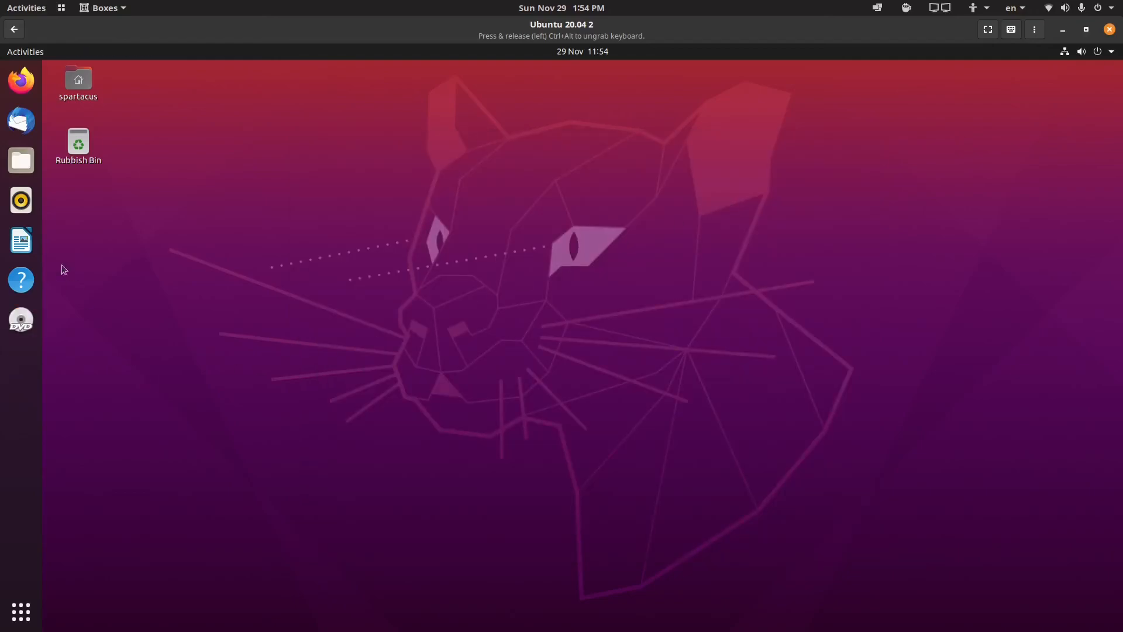
Step: Launch Firefox, Files and Ubuntu Software from the dock
{"action": "left_click", "coordinate": [21, 80]}
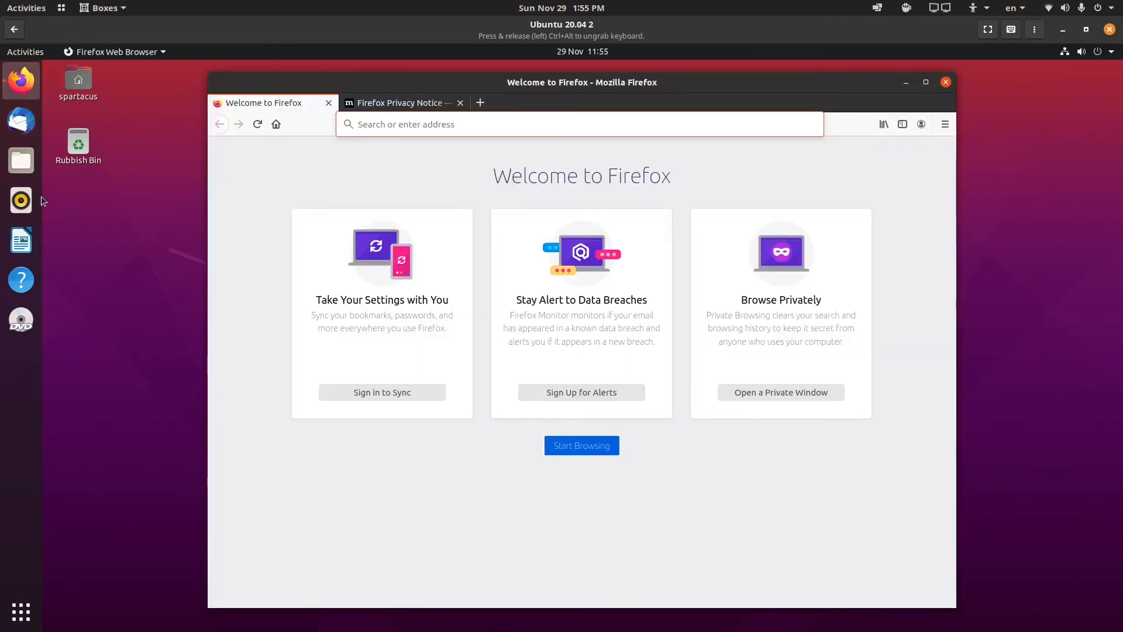
{"action": "left_click", "coordinate": [21, 160]}
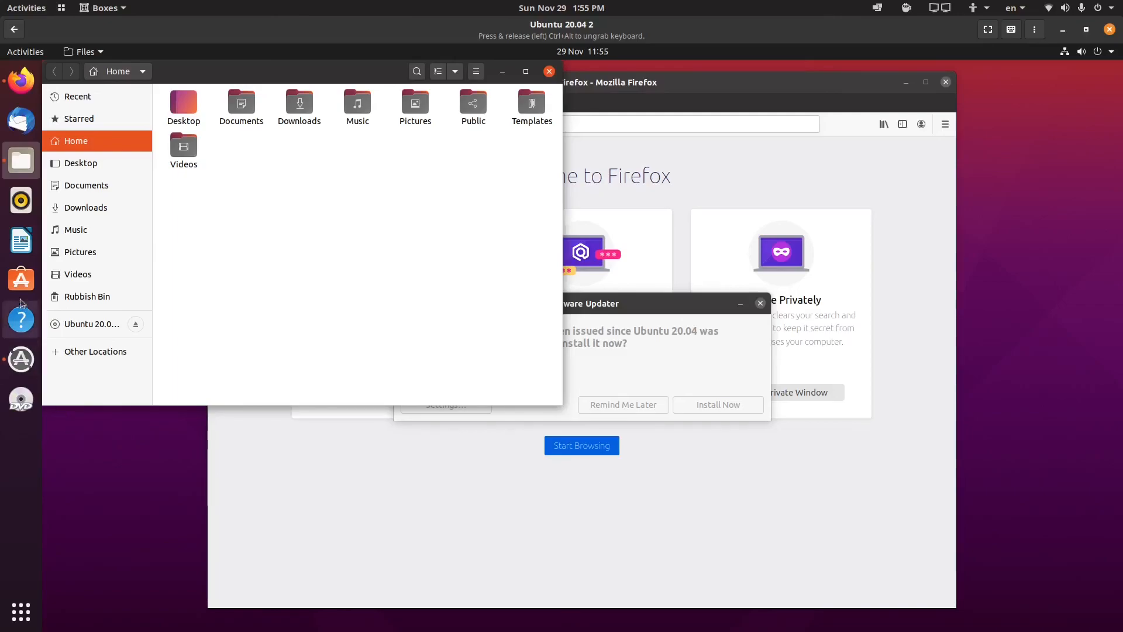
{"action": "left_click", "coordinate": [21, 280]}
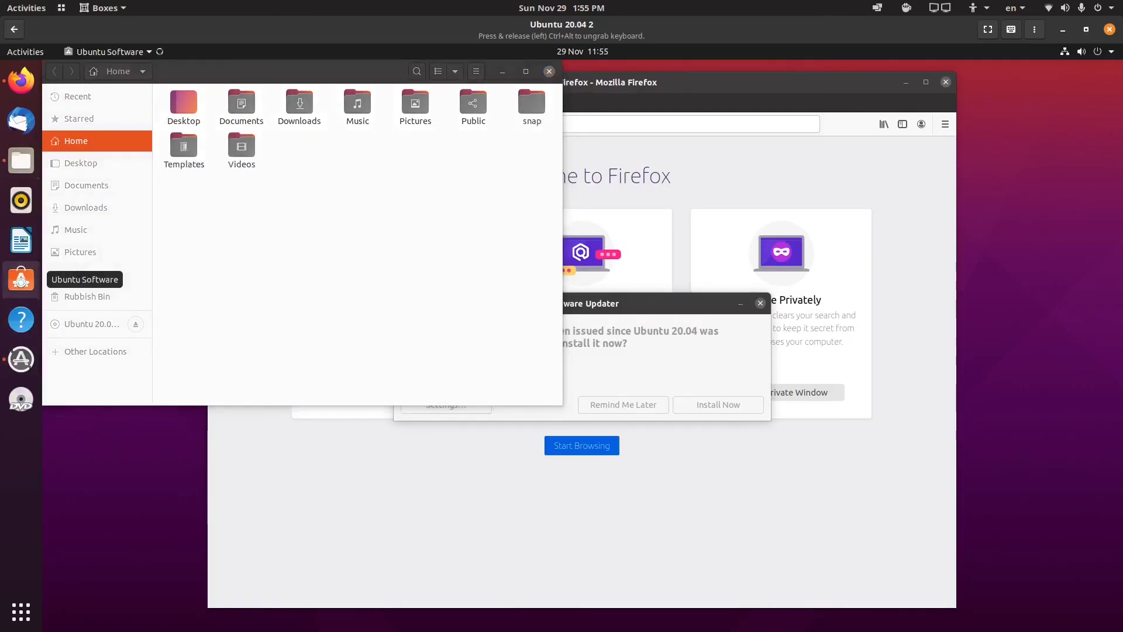